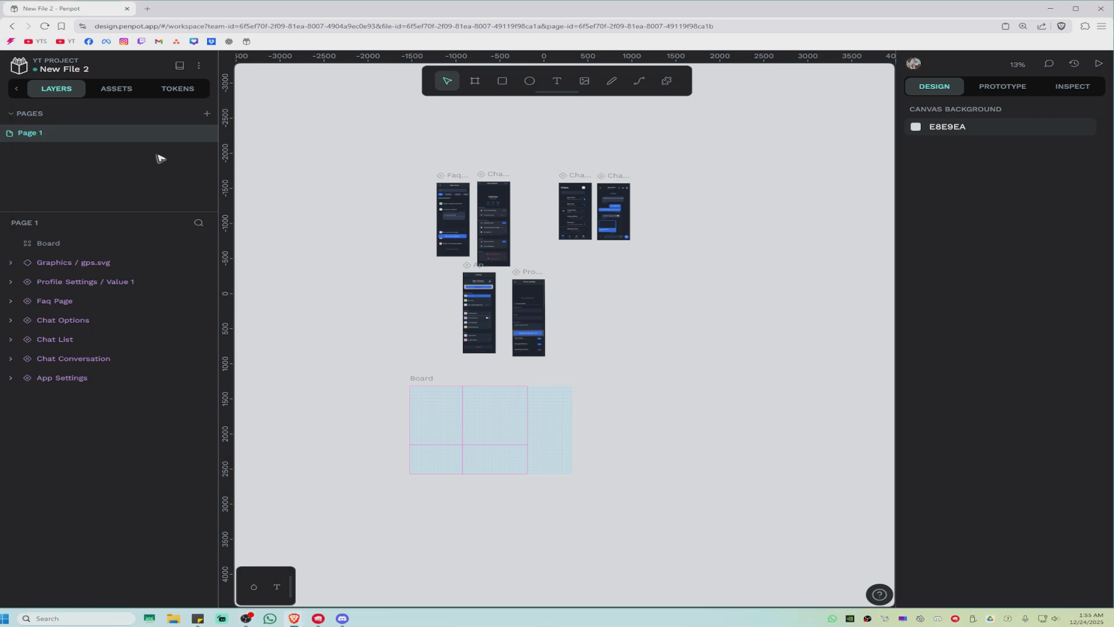
# Step: Add a second page to the file
pyautogui.click(207, 114)
pyautogui.click(93, 152)
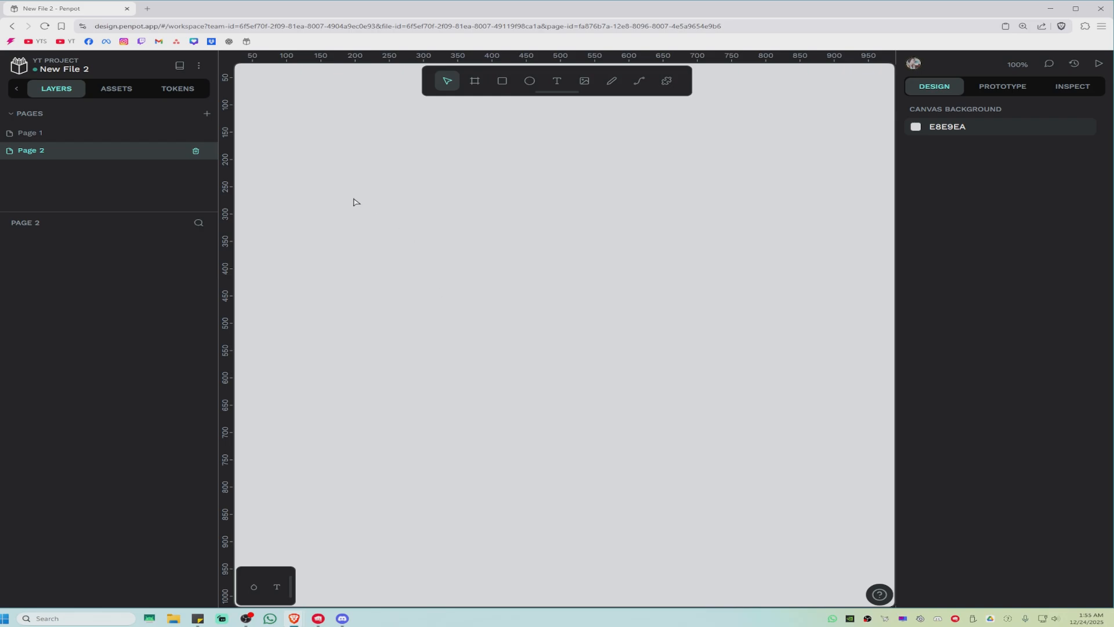
# Step: Switch back and forth between Page 1 and Page 2 to compare their contents
pyautogui.click(81, 134)
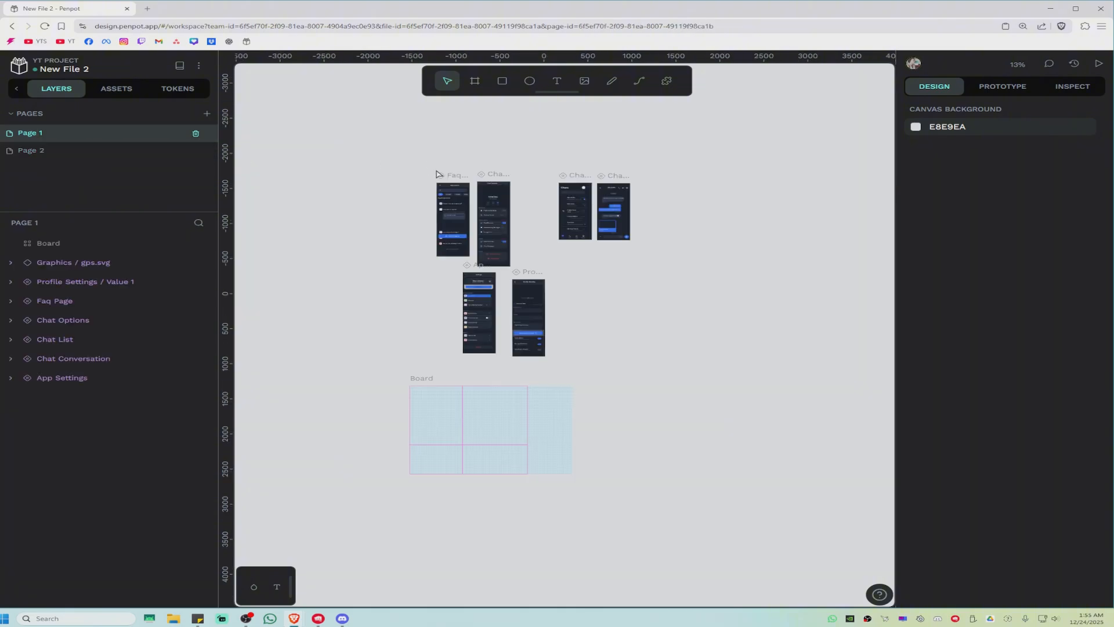
pyautogui.click(453, 199)
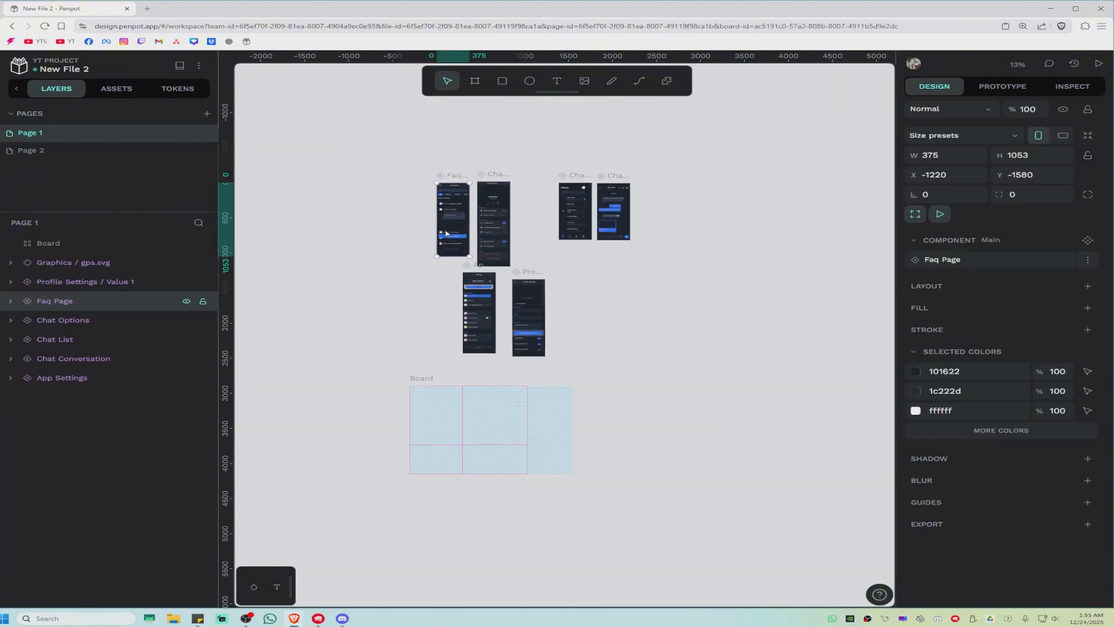
pyautogui.click(31, 150)
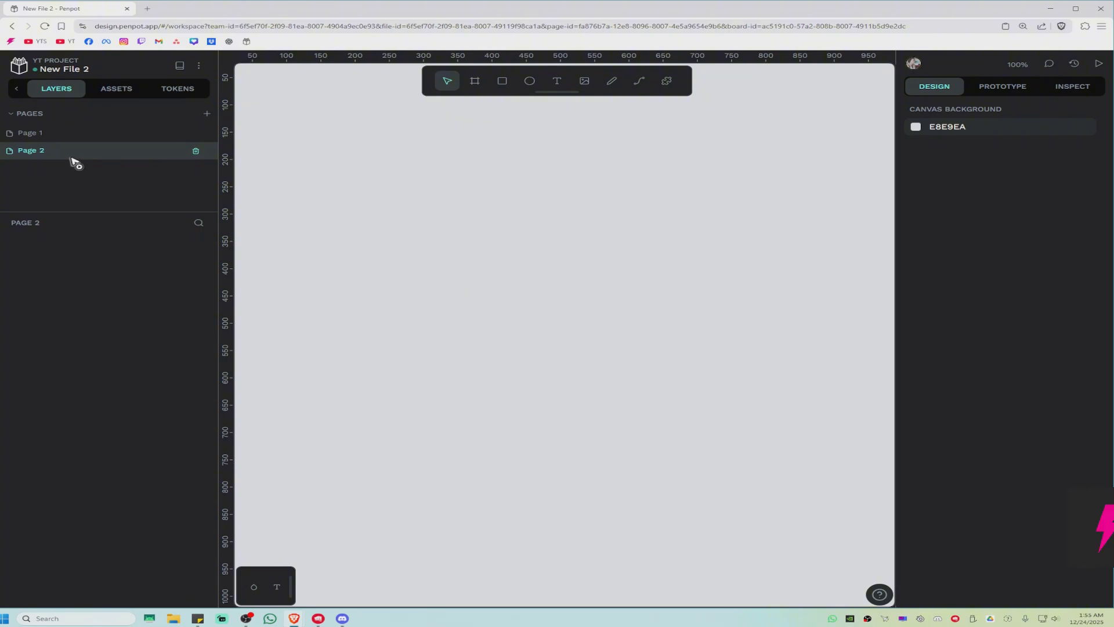
pyautogui.rightClick(53, 152)
pyautogui.moveTo(50, 151); pyautogui.dragTo(74, 172)
pyautogui.click(34, 133)
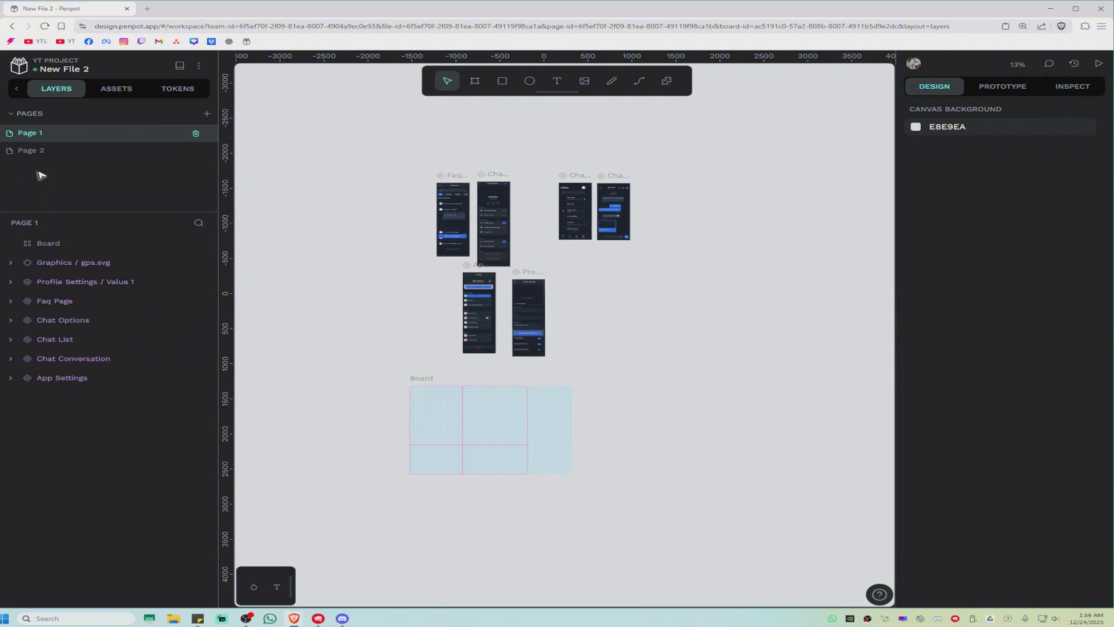
pyautogui.click(40, 150)
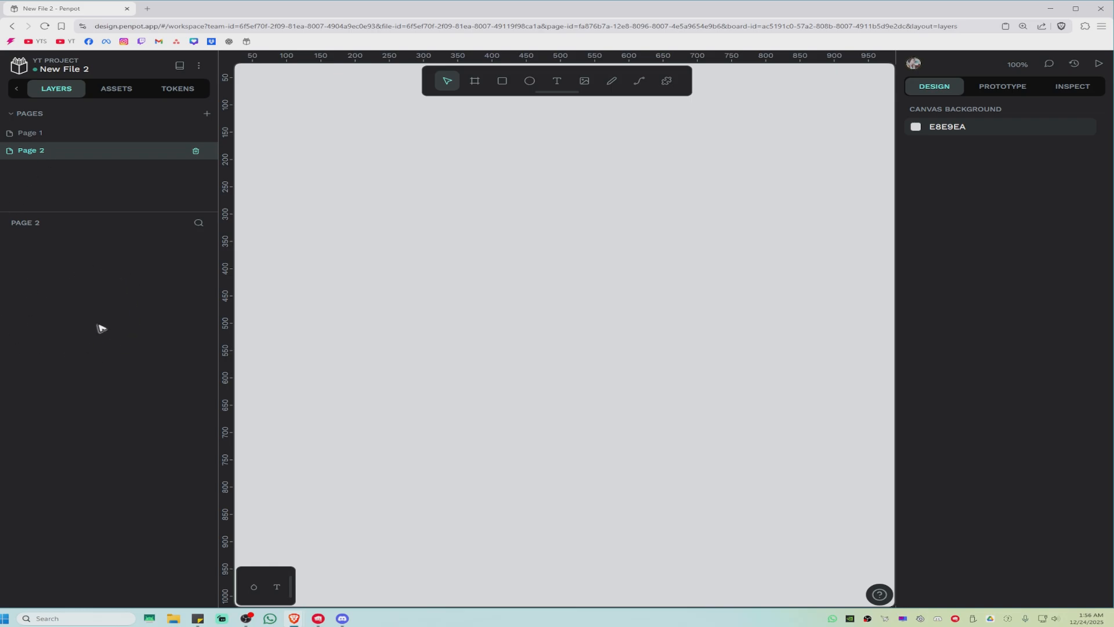
pyautogui.click(61, 135)
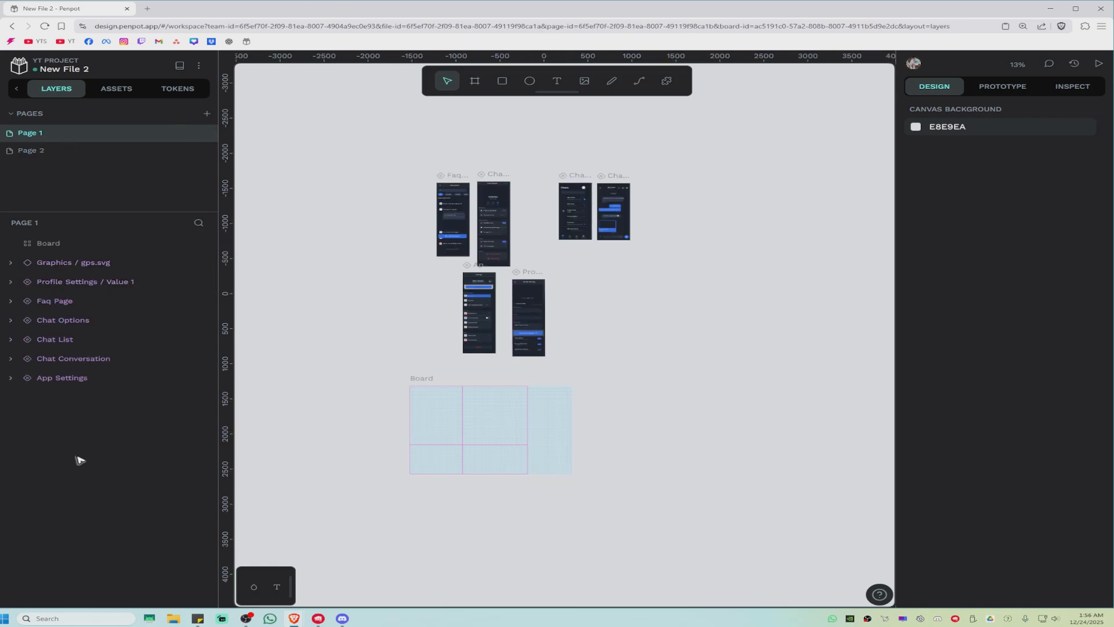
pyautogui.rightClick(80, 267)
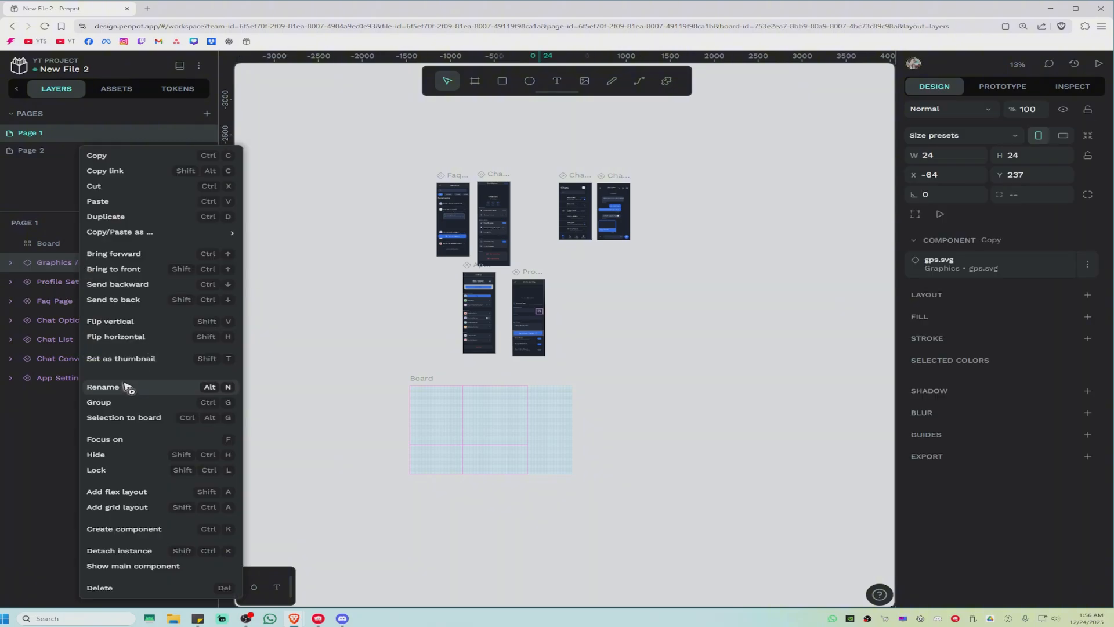
pyautogui.click(30, 451)
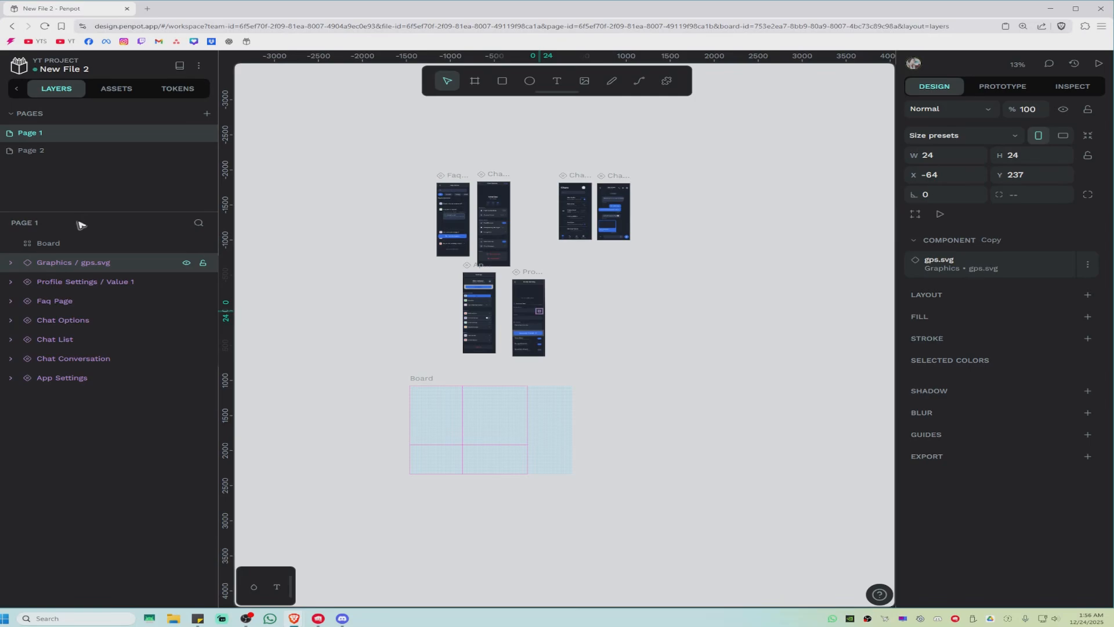
pyautogui.moveTo(60, 266)
pyautogui.mouseDown()
pyautogui.moveTo(66, 282)
pyautogui.moveTo(70, 264)
pyautogui.mouseUp()
# Step: Move the App Settings screen into the Board so it nests inside it
pyautogui.scroll(3, 430, 329)
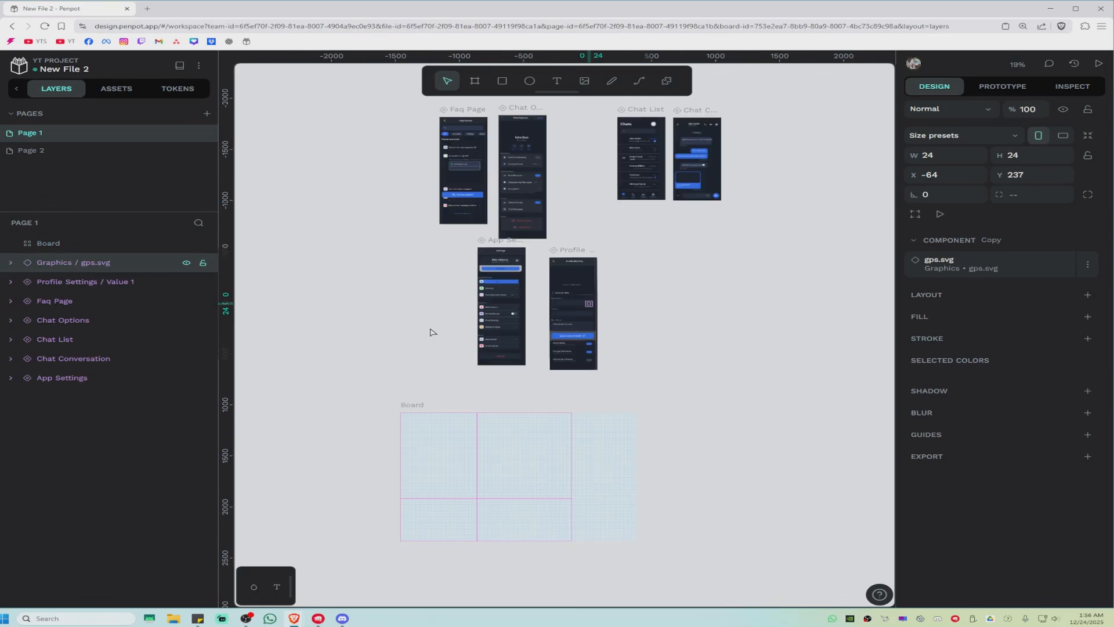
pyautogui.moveTo(498, 291)
pyautogui.mouseDown()
pyautogui.moveTo(435, 405)
pyautogui.moveTo(460, 443)
pyautogui.moveTo(585, 536)
pyautogui.moveTo(568, 533)
pyautogui.mouseUp()
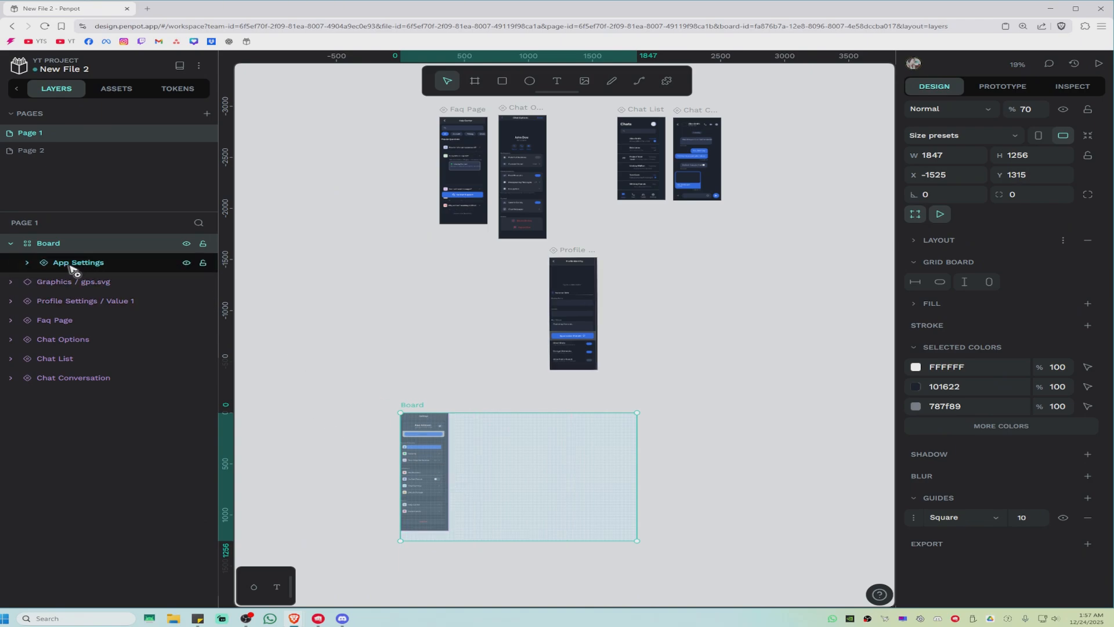
# Step: Take App Settings out of the Board and place it back beside the Profile Settings screen
pyautogui.moveTo(87, 262); pyautogui.dragTo(81, 240)
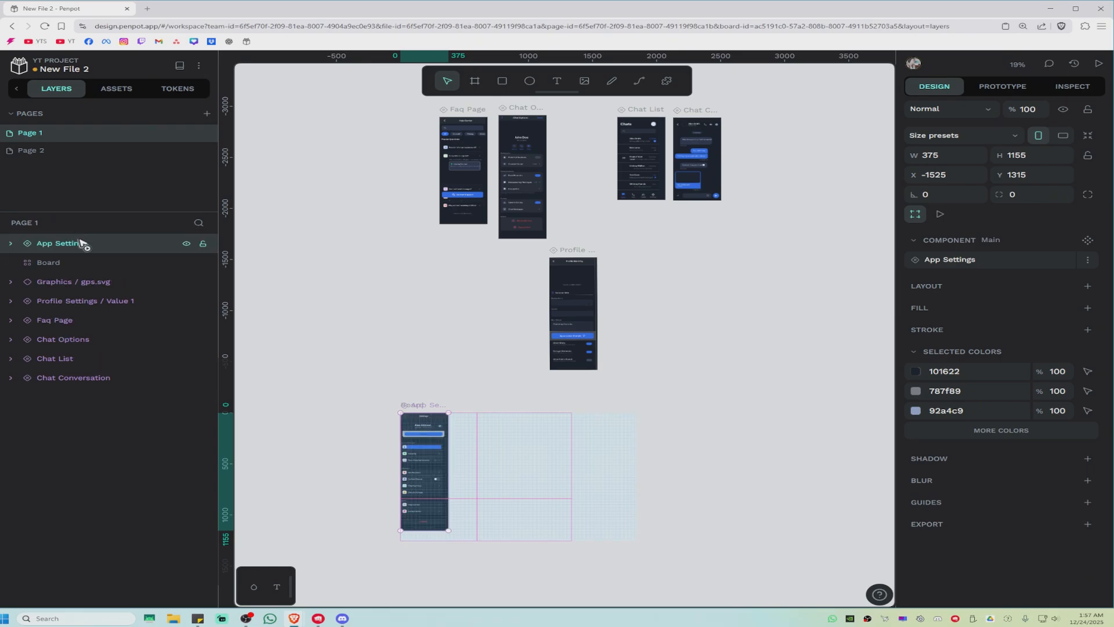
pyautogui.moveTo(439, 460); pyautogui.dragTo(472, 303)
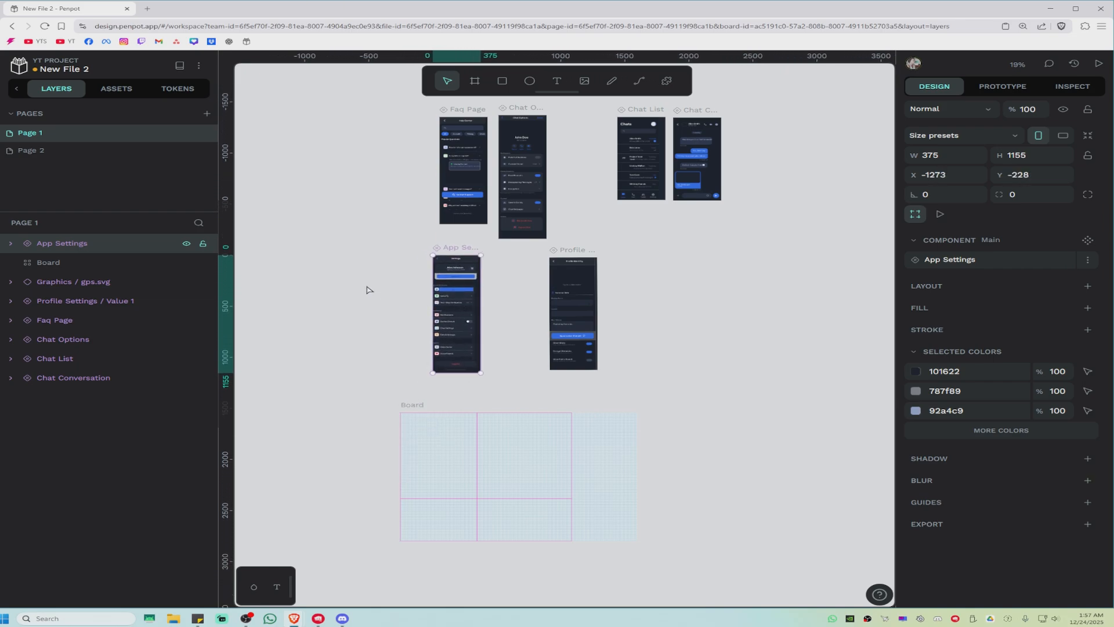
pyautogui.click(368, 288)
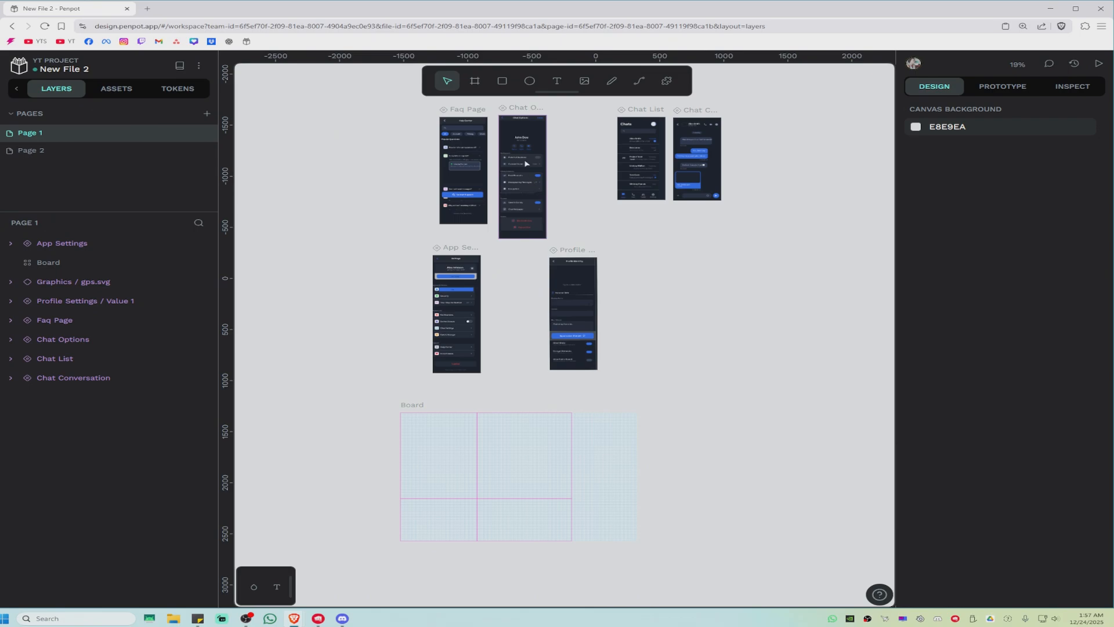
# Step: Draw a rectangle about 825 × 495 to the left of the App Settings screen
pyautogui.click(502, 81)
pyautogui.moveTo(277, 252); pyautogui.dragTo(382, 302)
pyautogui.click(349, 208)
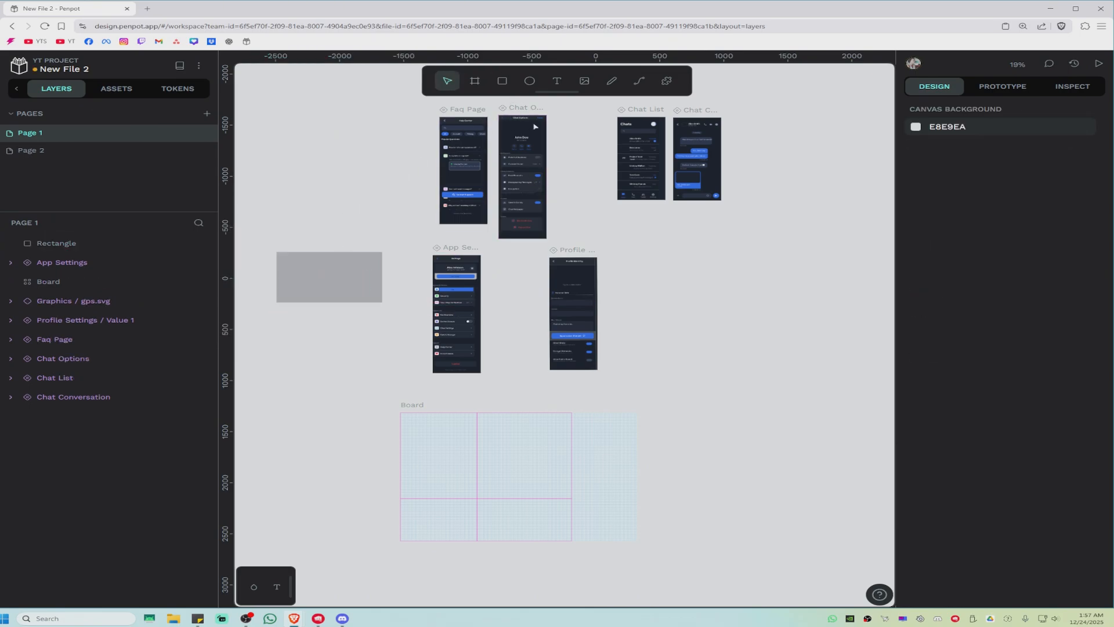
# Step: Insert the image Microsoft_Nostalgic_MSPaint_4k onto the canvas and move it over the rectangle
pyautogui.click(585, 81)
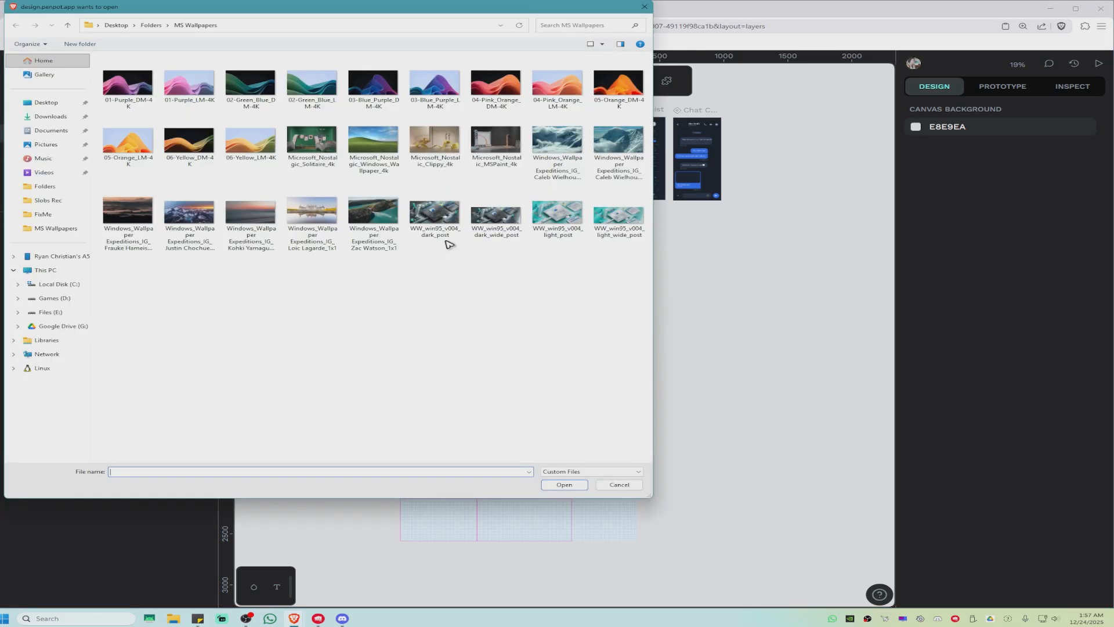
pyautogui.doubleClick(498, 144)
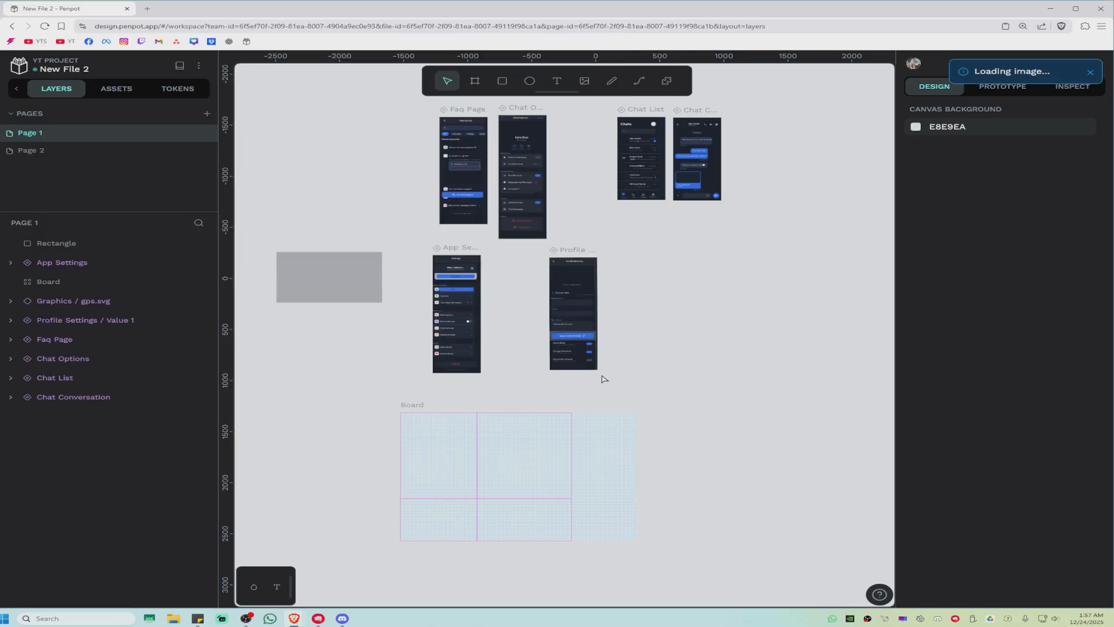
pyautogui.moveTo(706, 343); pyautogui.dragTo(308, 289)
# Step: Select both the image and the rectangle and mask the image with the rectangle
pyautogui.moveTo(292, 465); pyautogui.dragTo(337, 215)
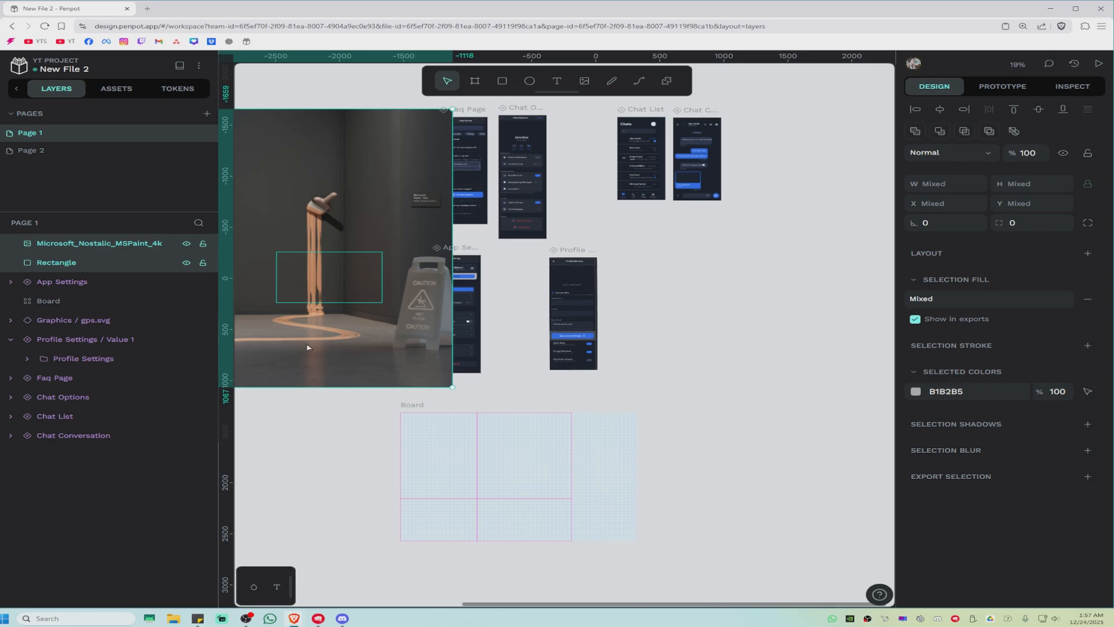
pyautogui.rightClick(317, 330)
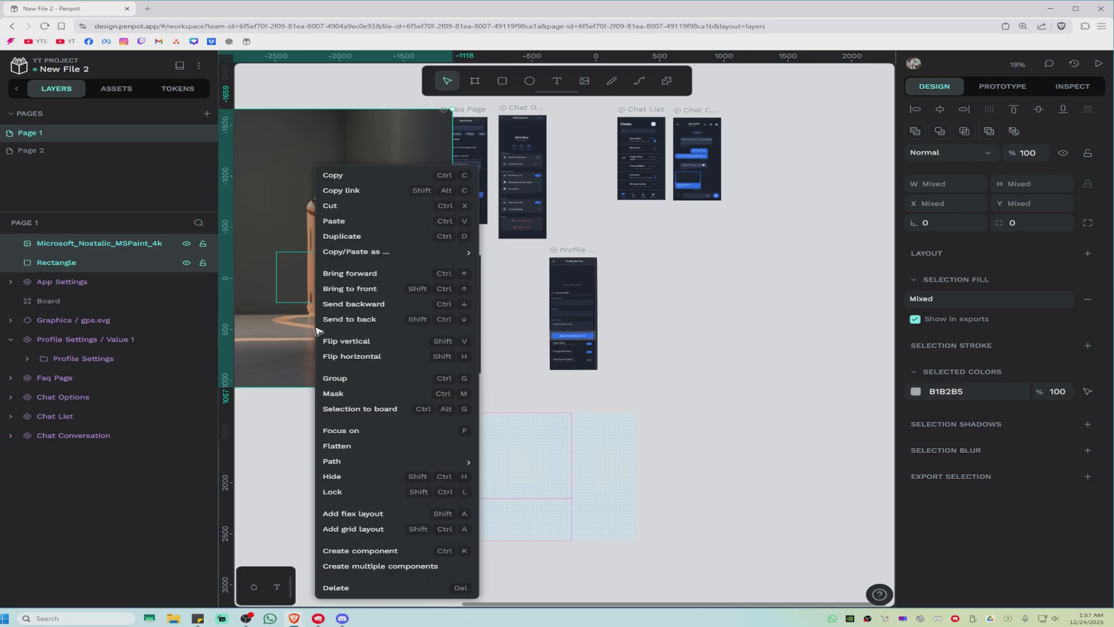
pyautogui.click(347, 393)
# Step: Wrap the mask in a group
pyautogui.click(322, 280)
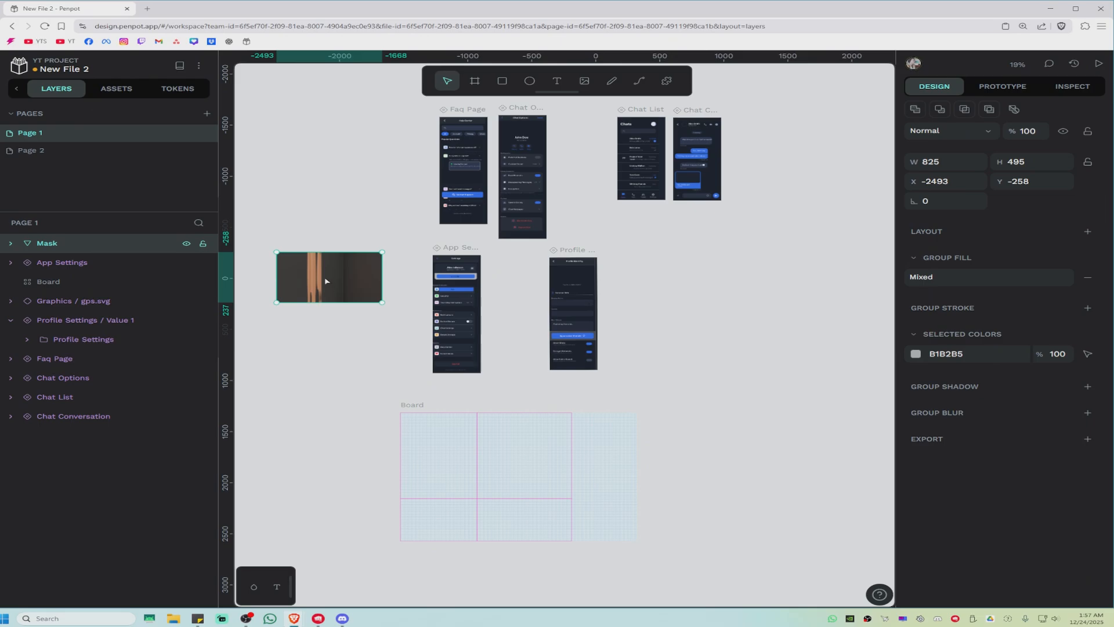
pyautogui.rightClick(322, 279)
pyautogui.click(347, 381)
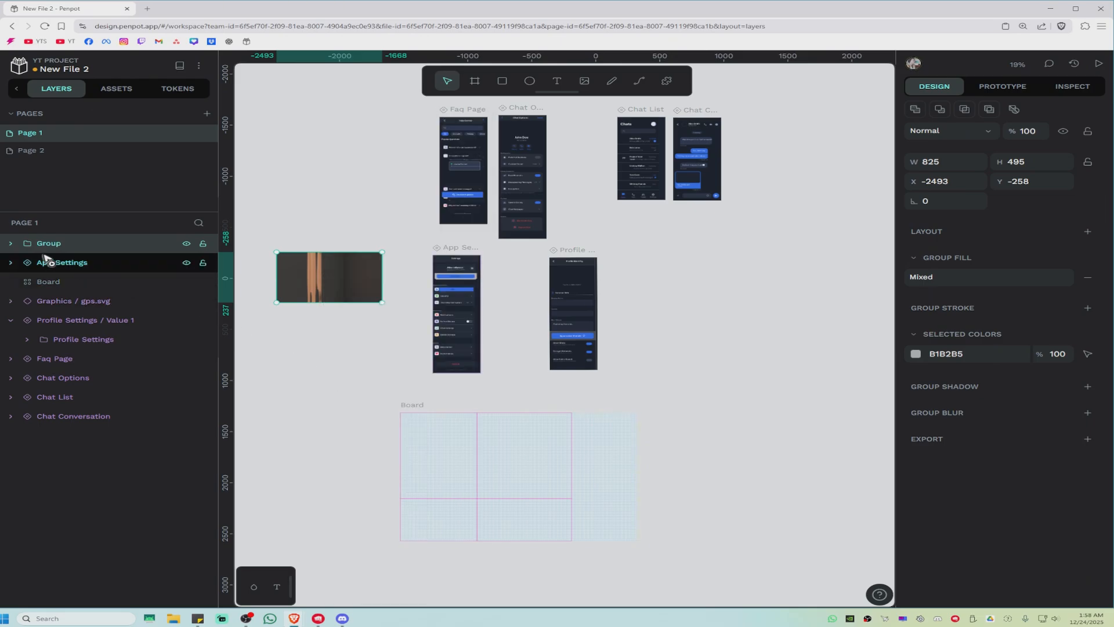
# Step: Expand the group and mask layers to inspect their contents, then collapse them
pyautogui.click(11, 243)
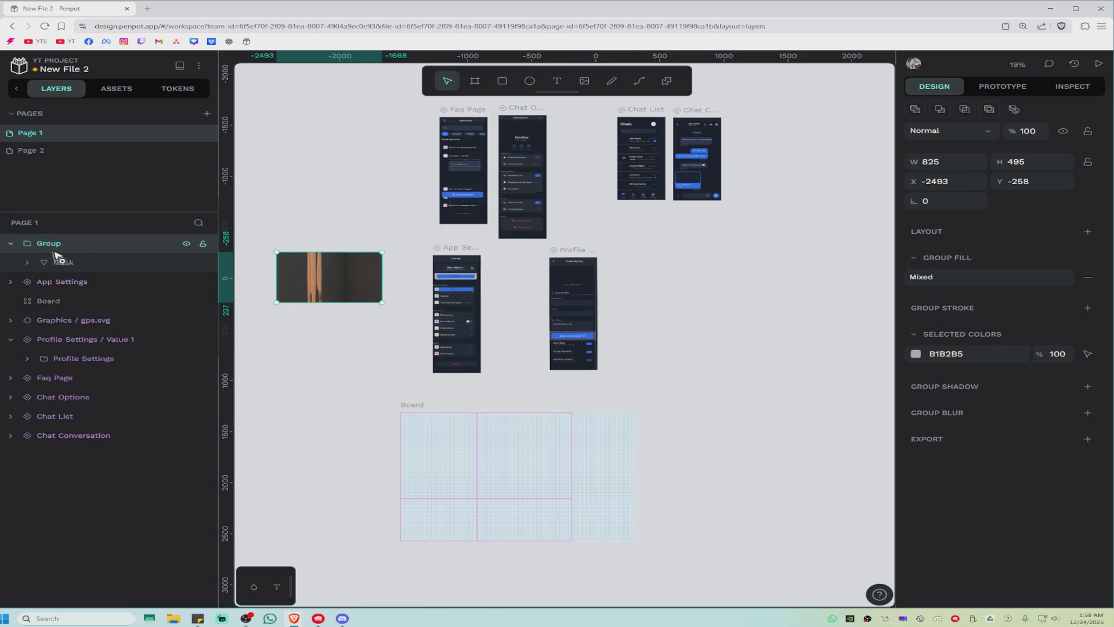
pyautogui.click(27, 263)
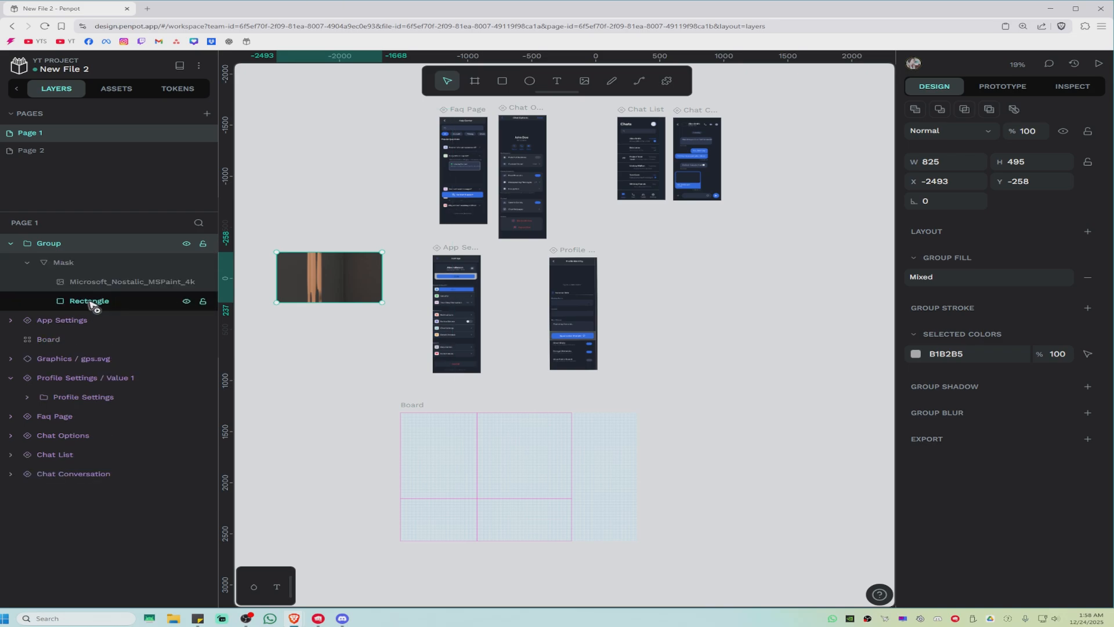
pyautogui.click(318, 410)
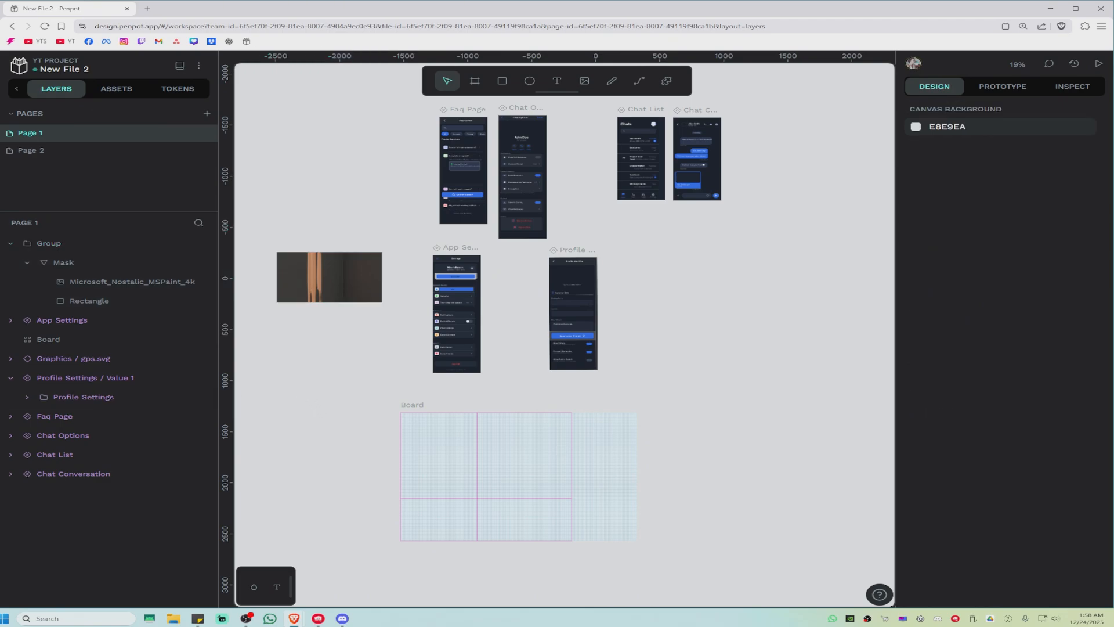
pyautogui.click(11, 244)
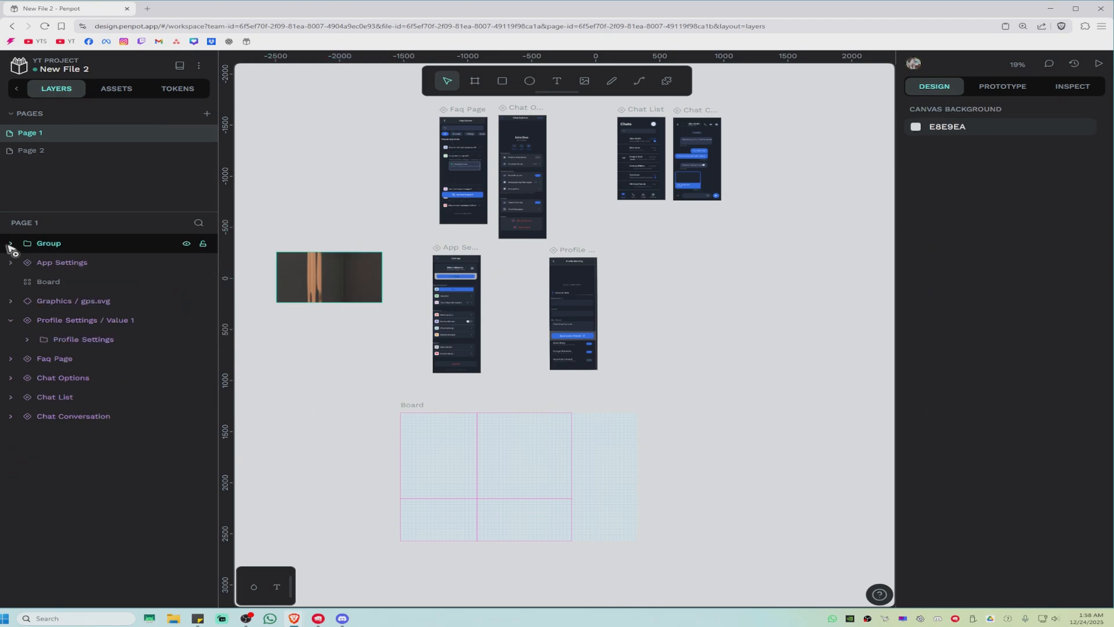
# Step: Lock the masked image group
pyautogui.rightClick(311, 278)
pyautogui.click(348, 506)
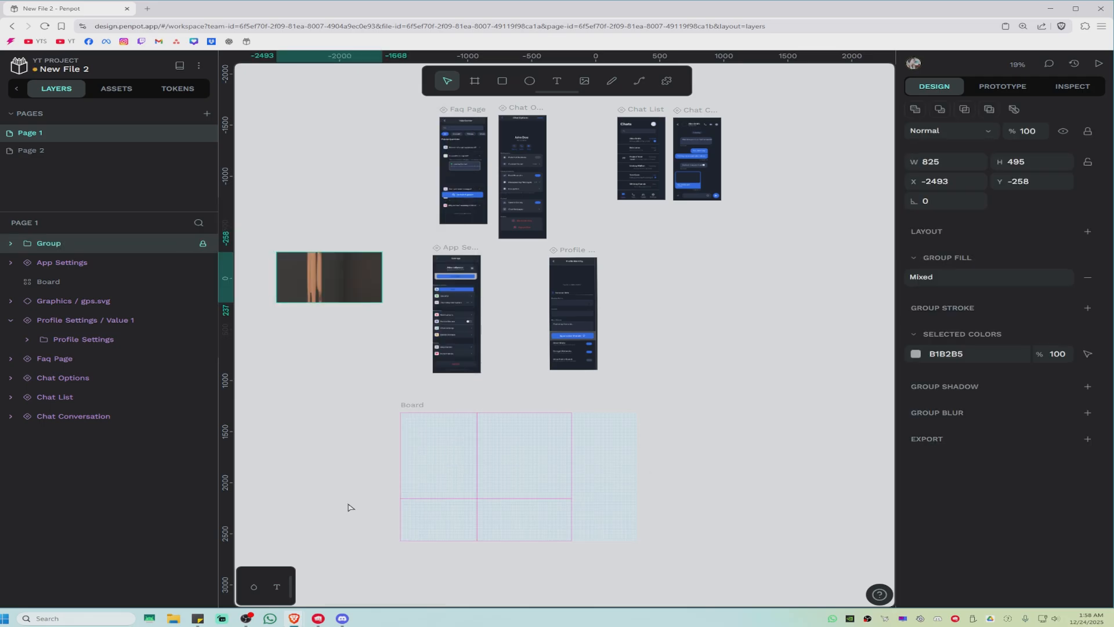
# Step: Try to select and move the locked group on the canvas
pyautogui.click(345, 335)
pyautogui.moveTo(378, 281)
pyautogui.mouseDown()
pyautogui.moveTo(301, 202)
pyautogui.moveTo(273, 197)
pyautogui.moveTo(307, 322)
pyautogui.mouseUp()
pyautogui.moveTo(290, 189); pyautogui.dragTo(337, 382)
pyautogui.moveTo(312, 271); pyautogui.dragTo(313, 230)
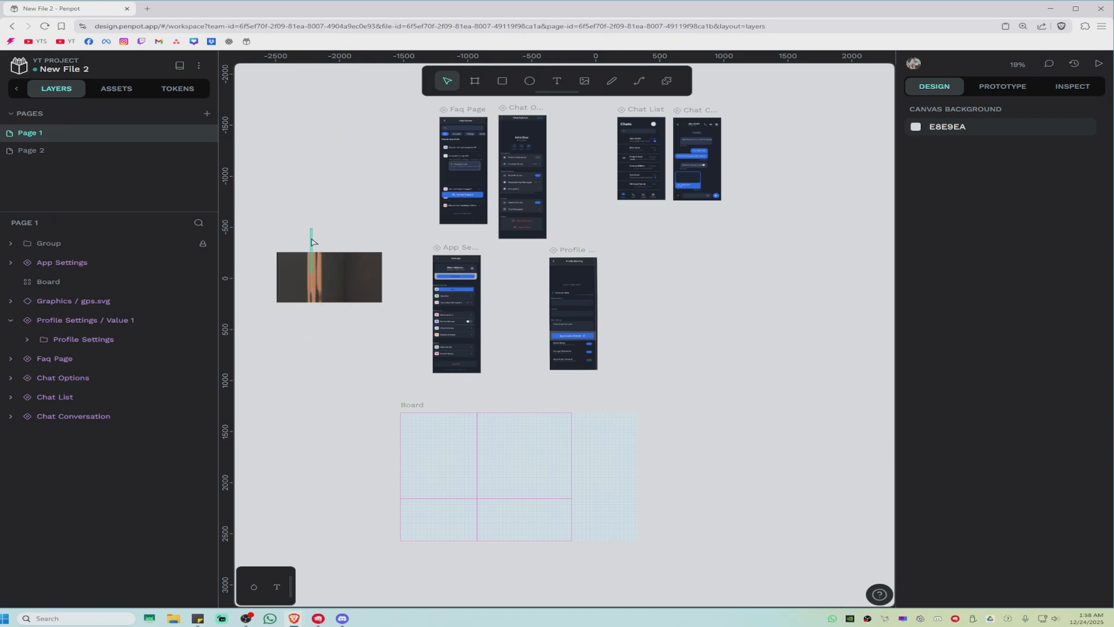
pyautogui.rightClick(333, 258)
pyautogui.click(304, 307)
pyautogui.rightClick(304, 258)
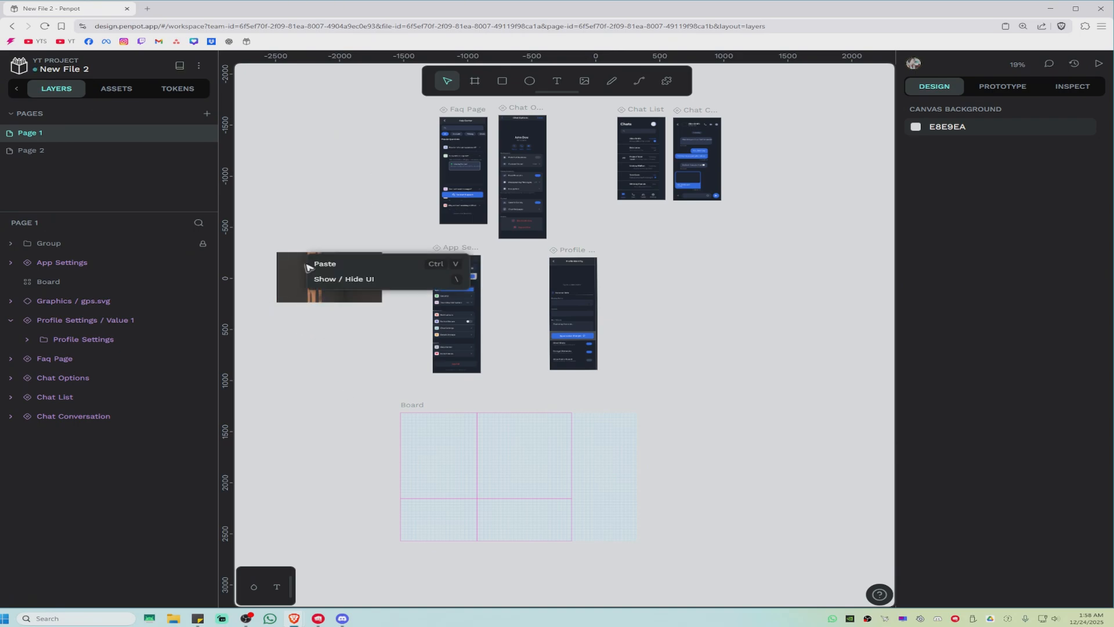
pyautogui.rightClick(314, 264)
# Step: Unlock the group and move it higher, to about Y -664
pyautogui.click(310, 202)
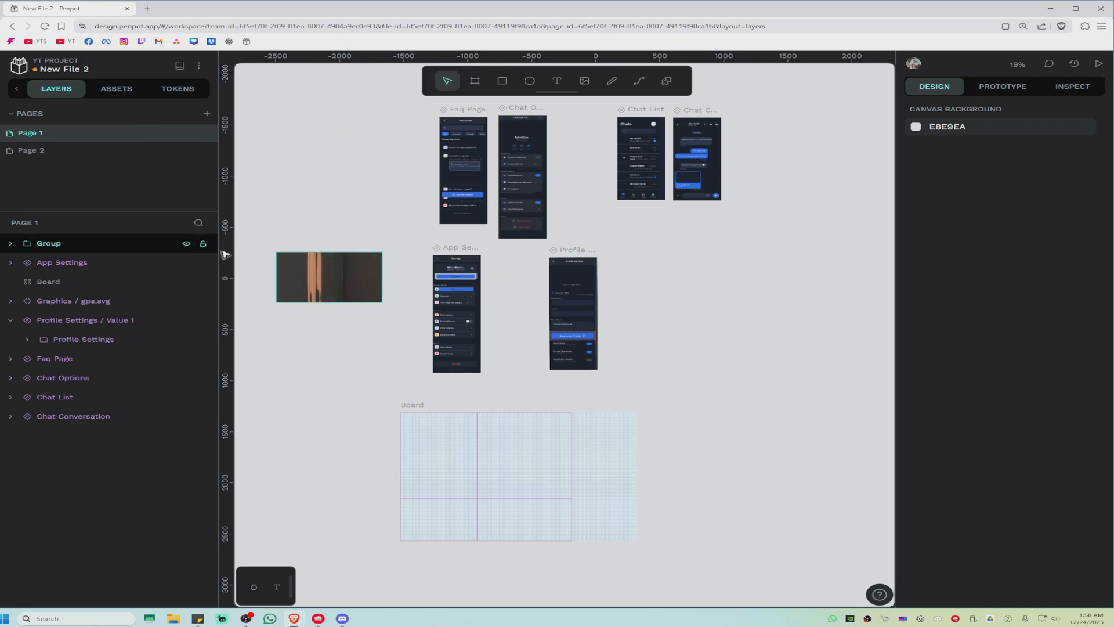
pyautogui.moveTo(333, 296); pyautogui.dragTo(334, 254)
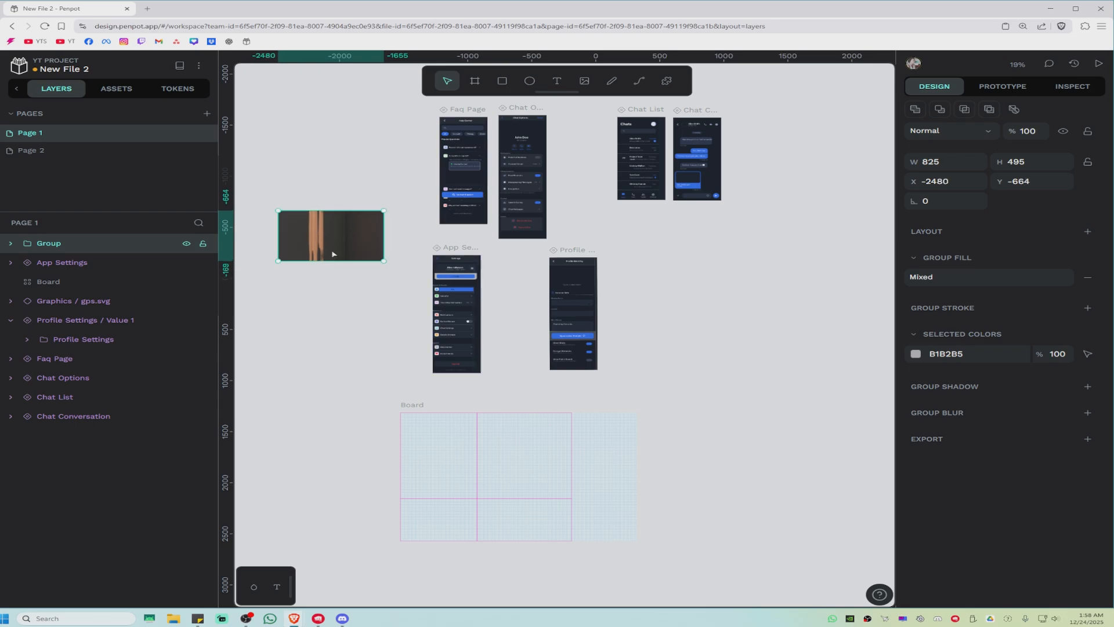